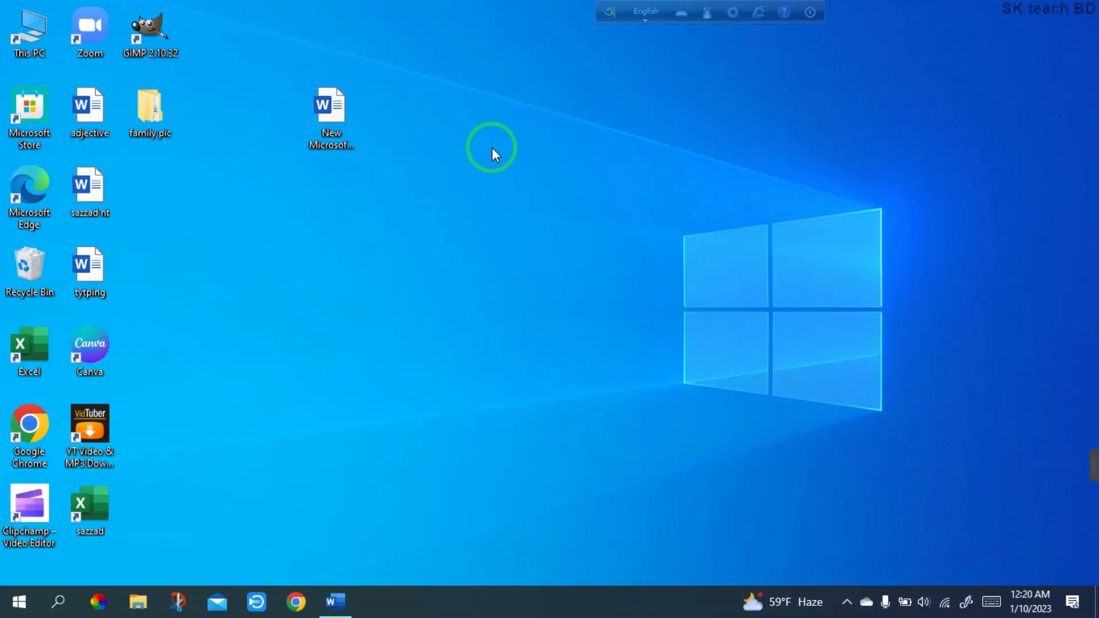
Switch to the open blank Word document.
left_click(335, 601)
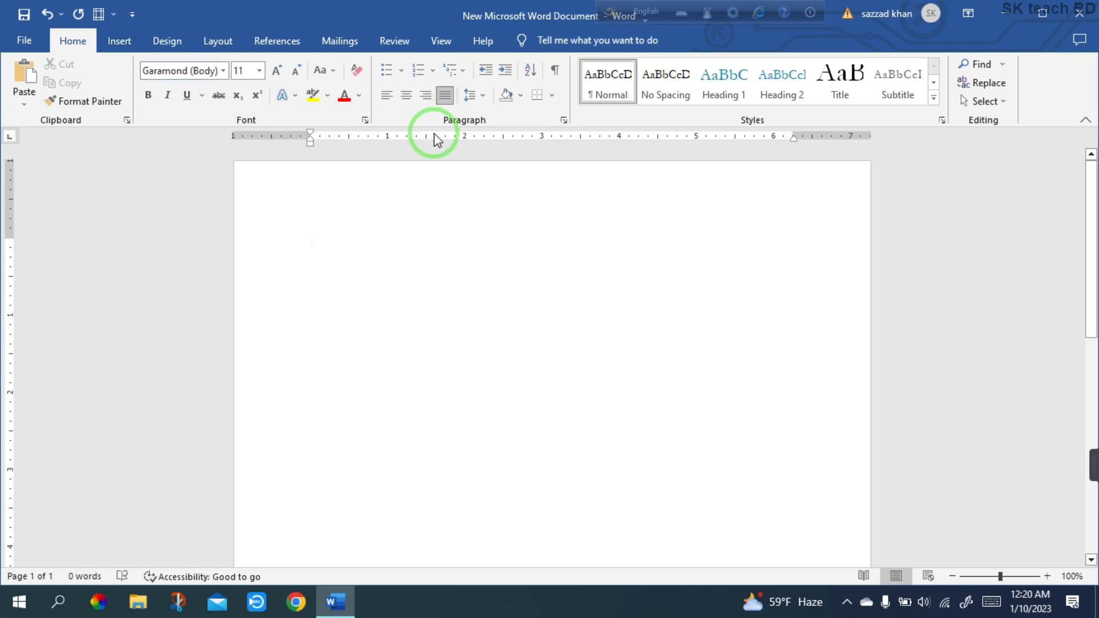
left_click(187, 102)
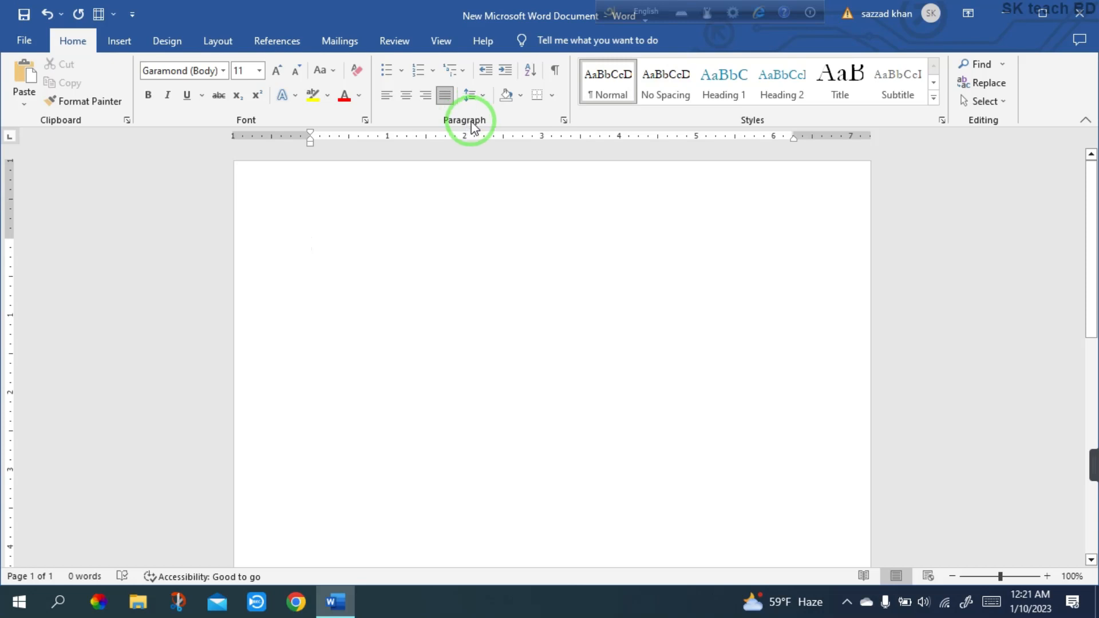
left_click(432, 71)
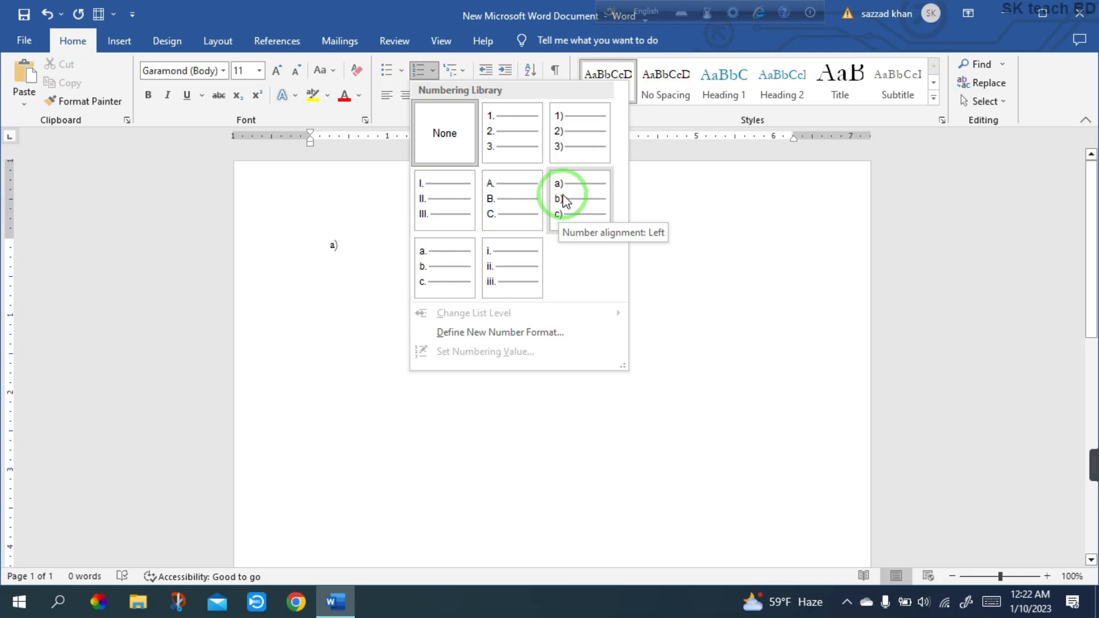
left_click(514, 150)
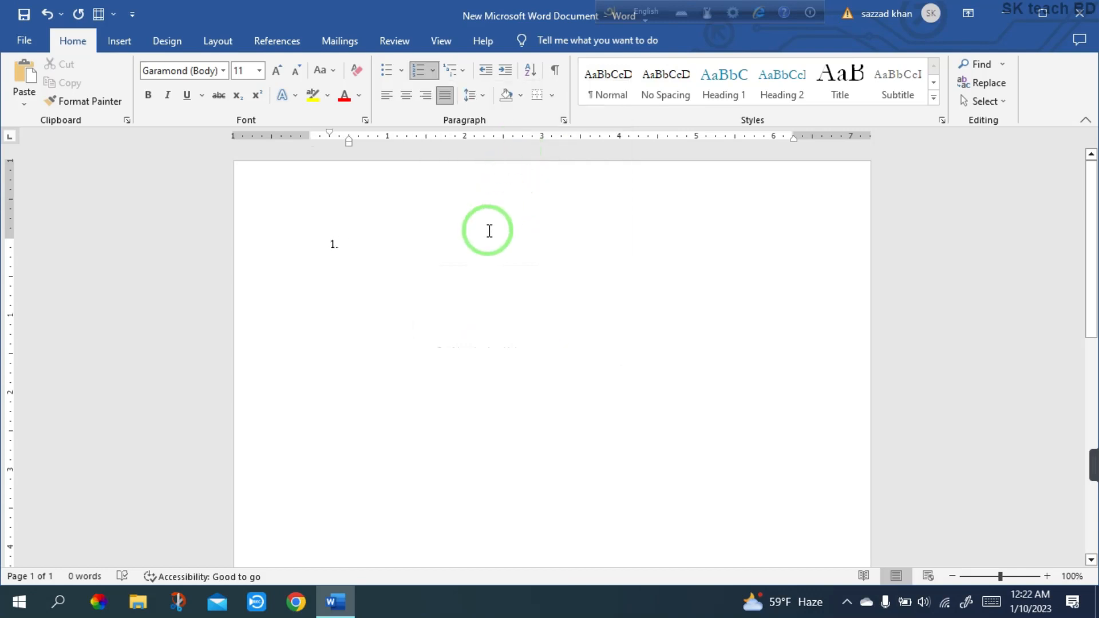
key("BackSpace")
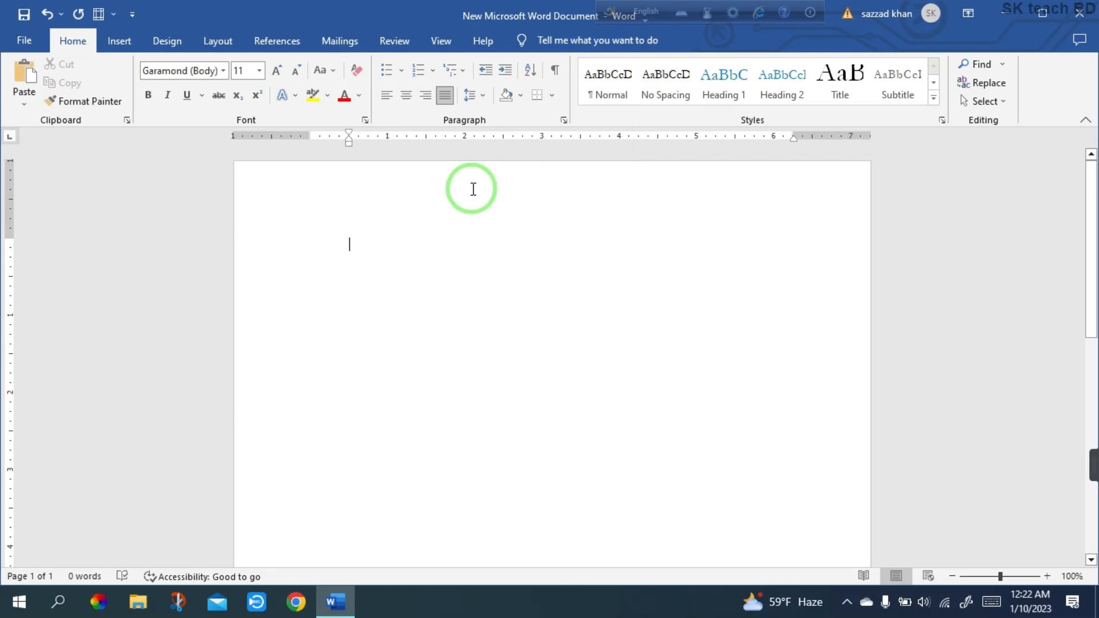
Start a numbered list in the 1., 2., 3. format and enter a sample first name as item 1.
left_click(433, 71)
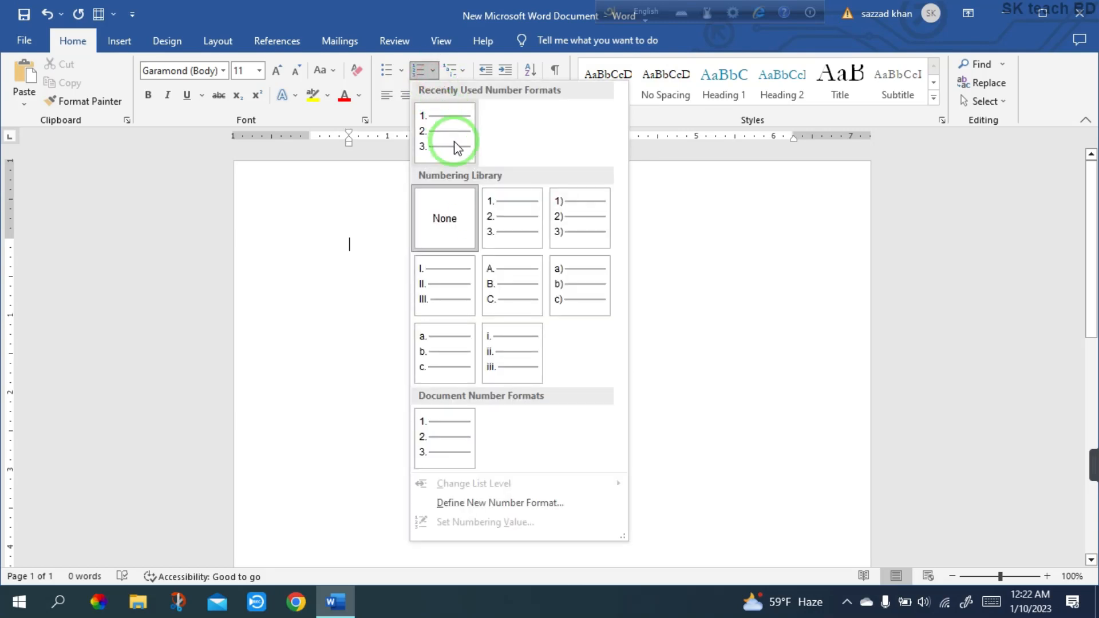
left_click(498, 203)
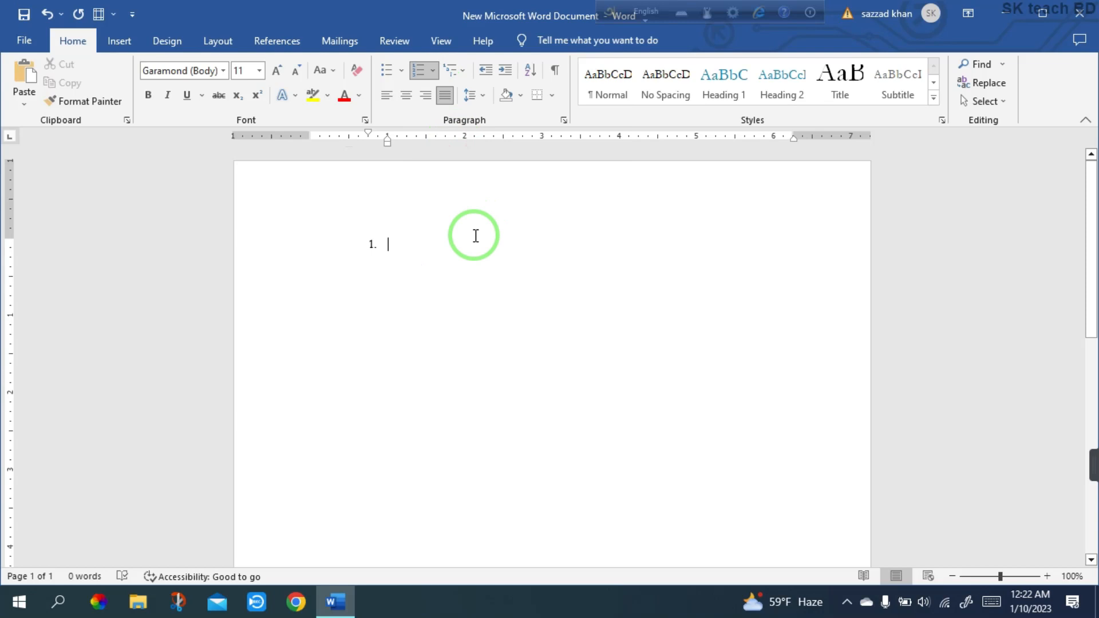
type("s")
type("ohim")
key("Return")
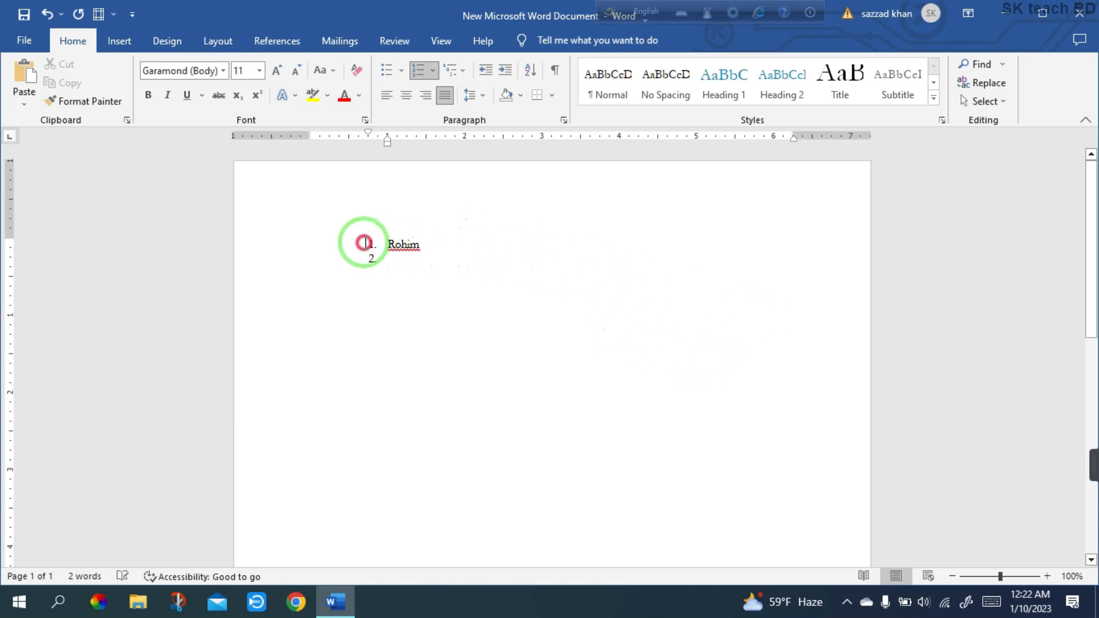
Increase the font size of both numbered list lines to 18.
left_click_drag(363, 243, 440, 259)
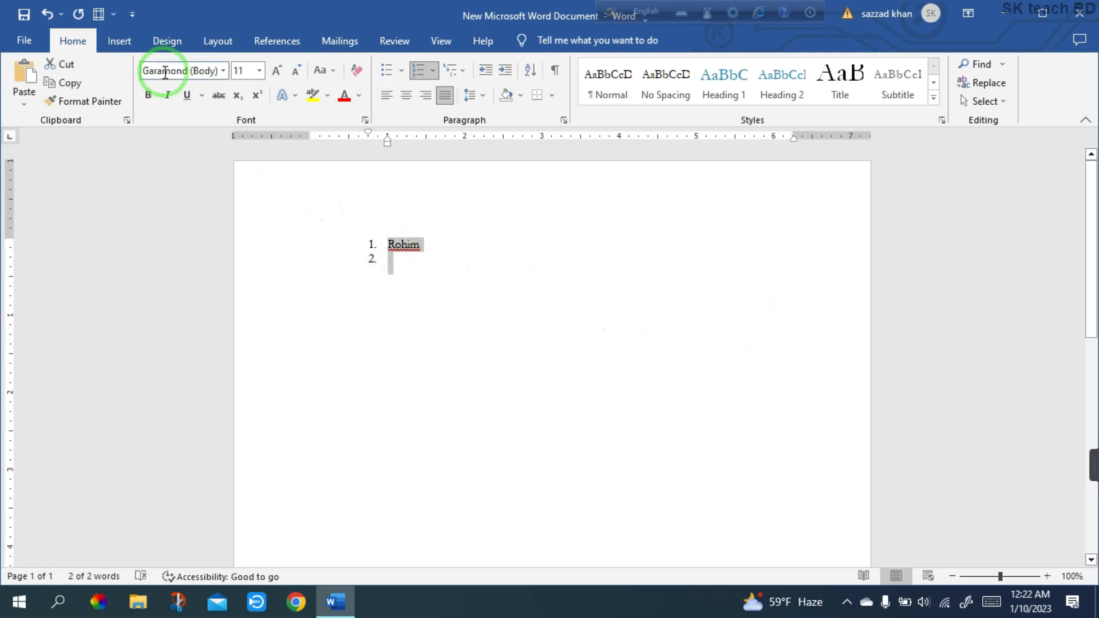
left_click(277, 70)
left_click(277, 70)
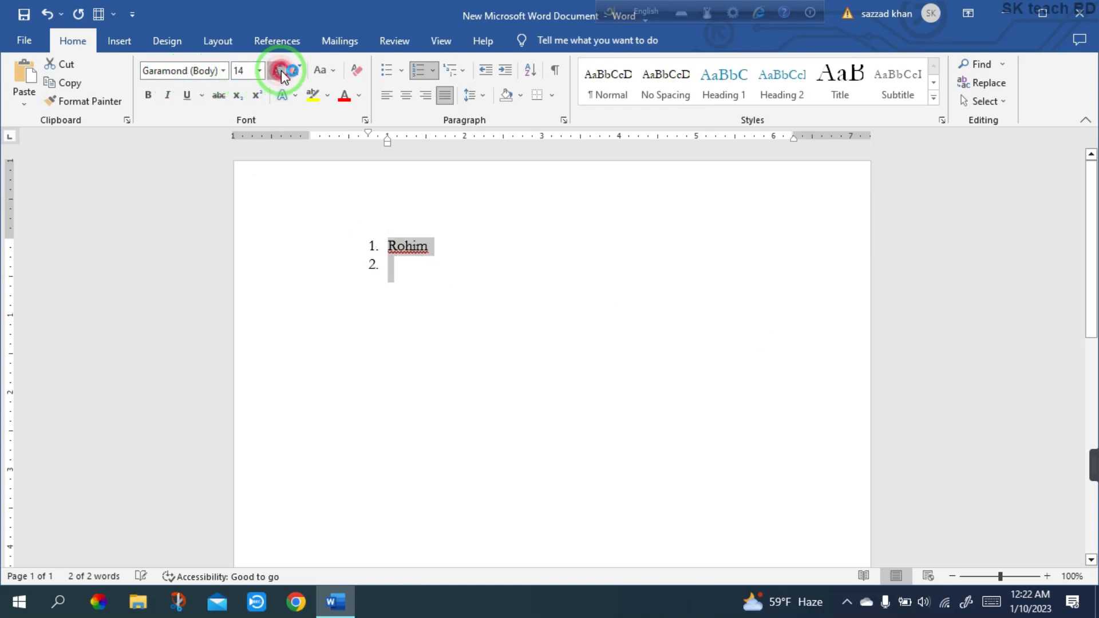
left_click(277, 71)
left_click(277, 71)
left_click(593, 276)
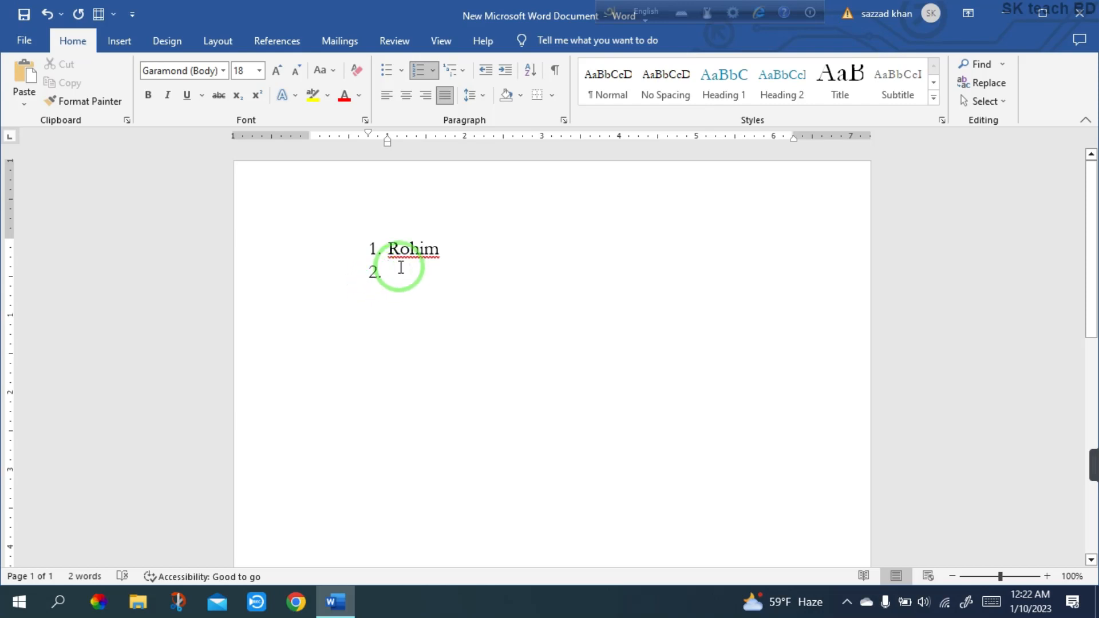
Enter another sample first name as item 2 and start a third numbered item.
type("korim")
key("Return")
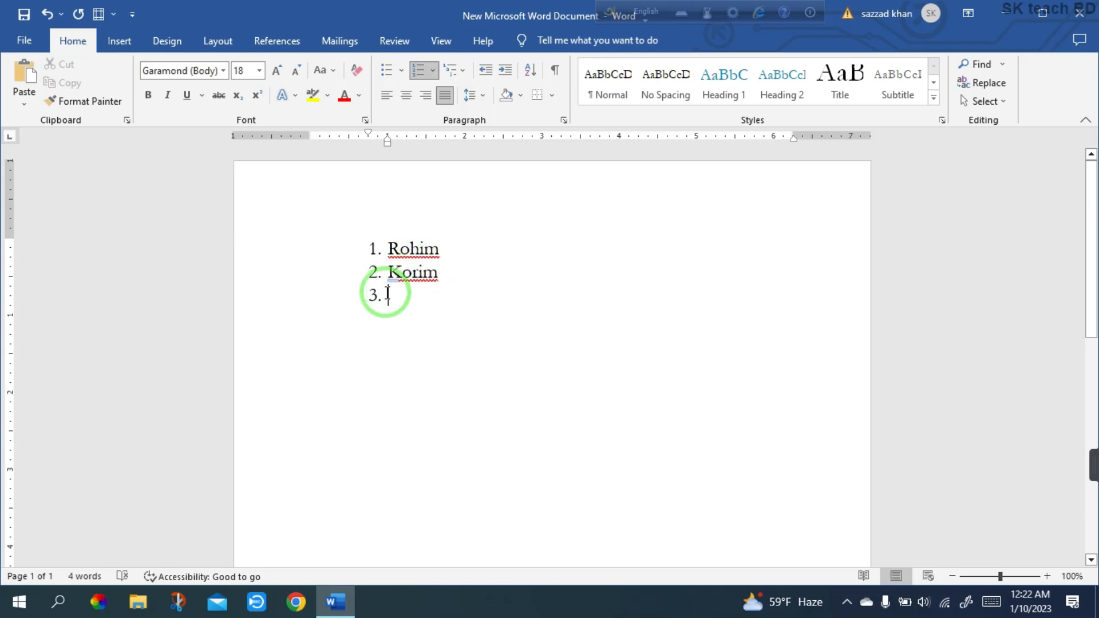
left_click(351, 297)
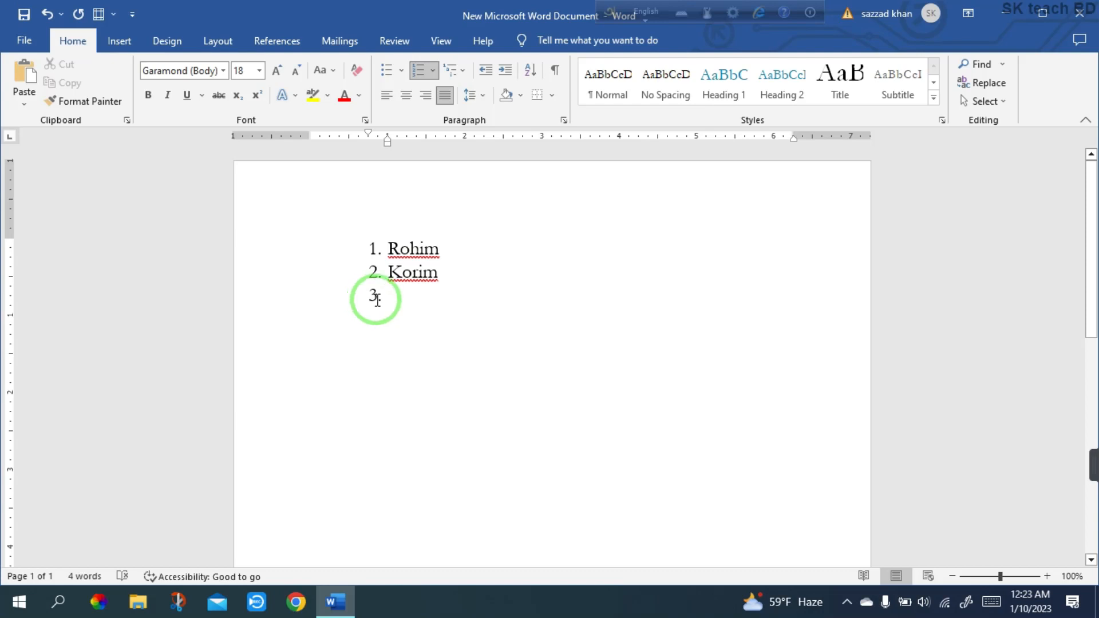
Delete all items of the numbered list and remove the remaining numbering.
left_click_drag(419, 304, 337, 250)
key("BackSpace")
key("BackSpace")
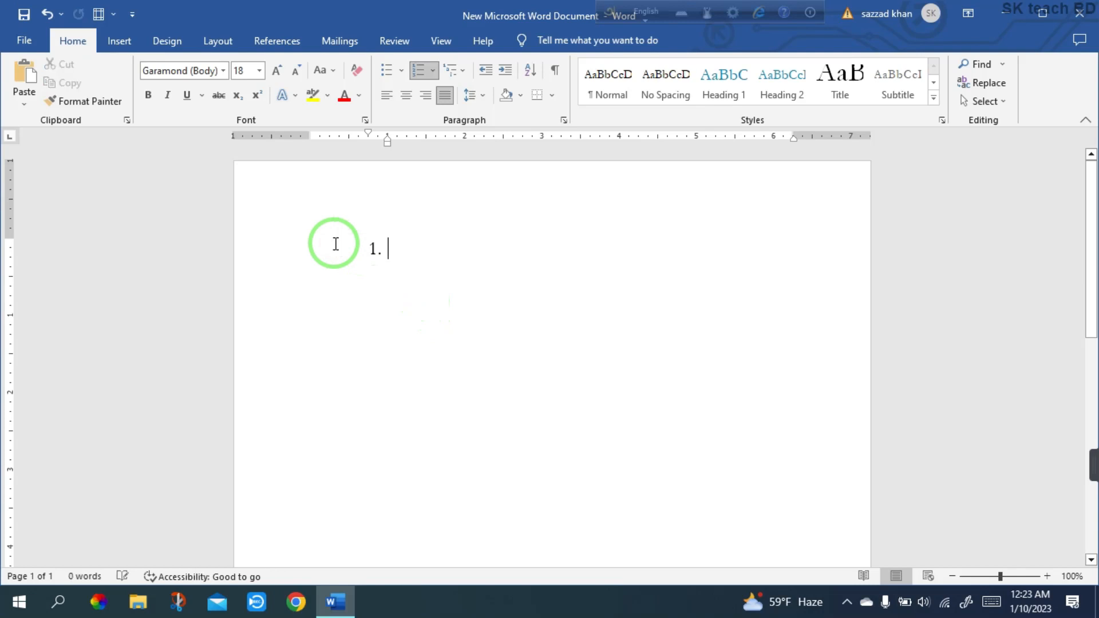
key("BackSpace")
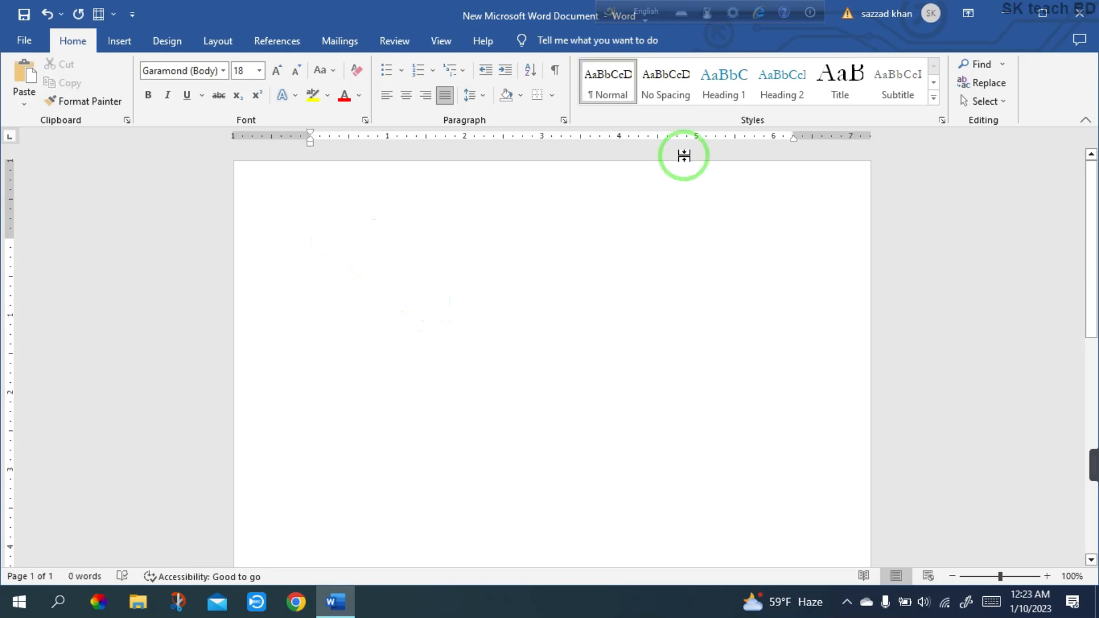
Start a list in the I., II., III. numbering format with a sample first name as item I, then add item II.
left_click(424, 74)
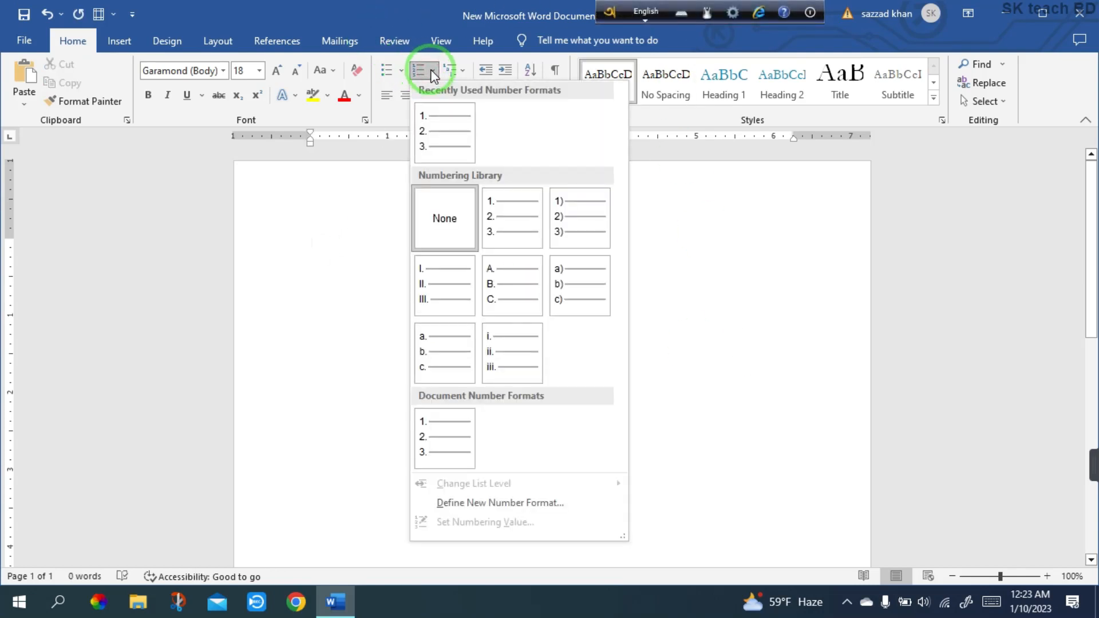
left_click(458, 292)
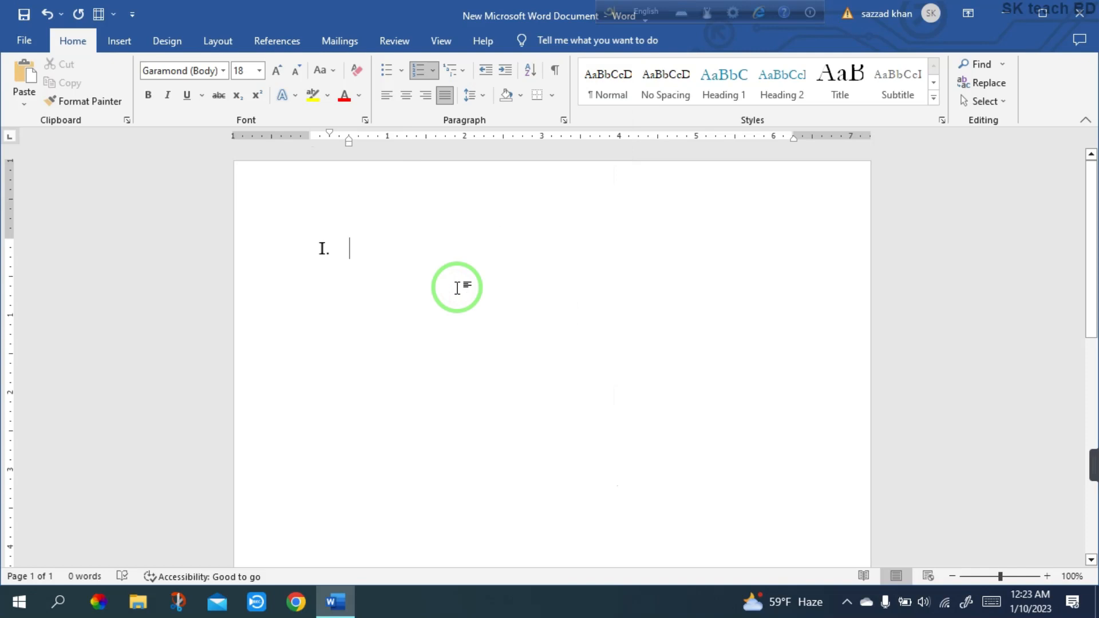
type("rohim")
key("Return")
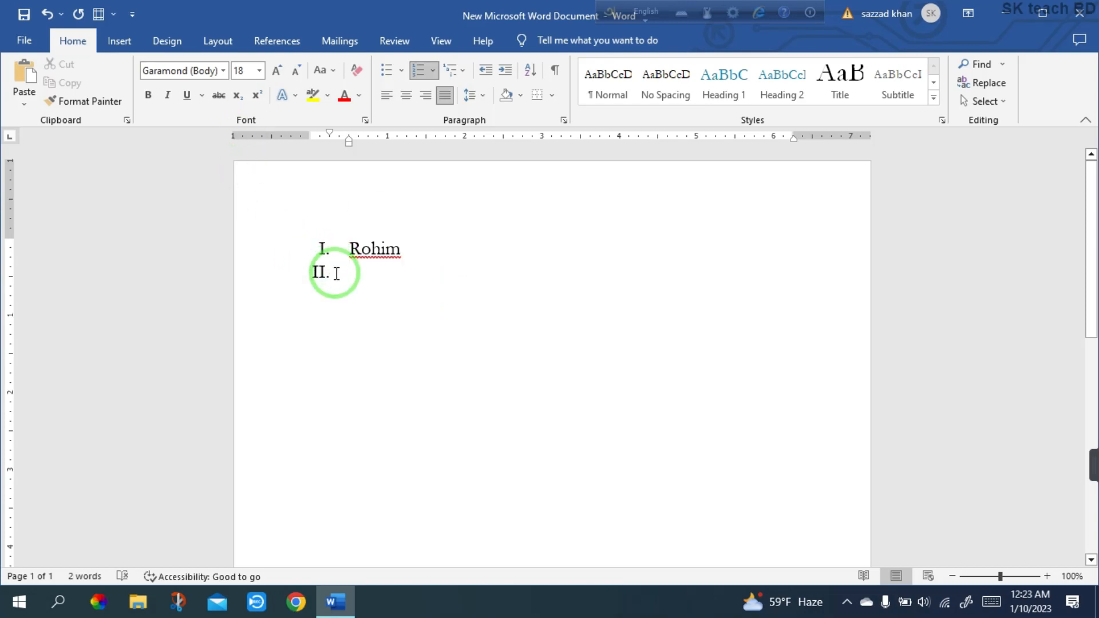
Delete the Roman-numeral list and reset the blank line's left indent to the page margin.
left_click_drag(335, 274, 314, 280)
key("BackSpace")
key("BackSpace")
key("BackSpace")
key("BackSpace")
key("BackSpace")
key("BackSpace")
key("BackSpace")
key("BackSpace")
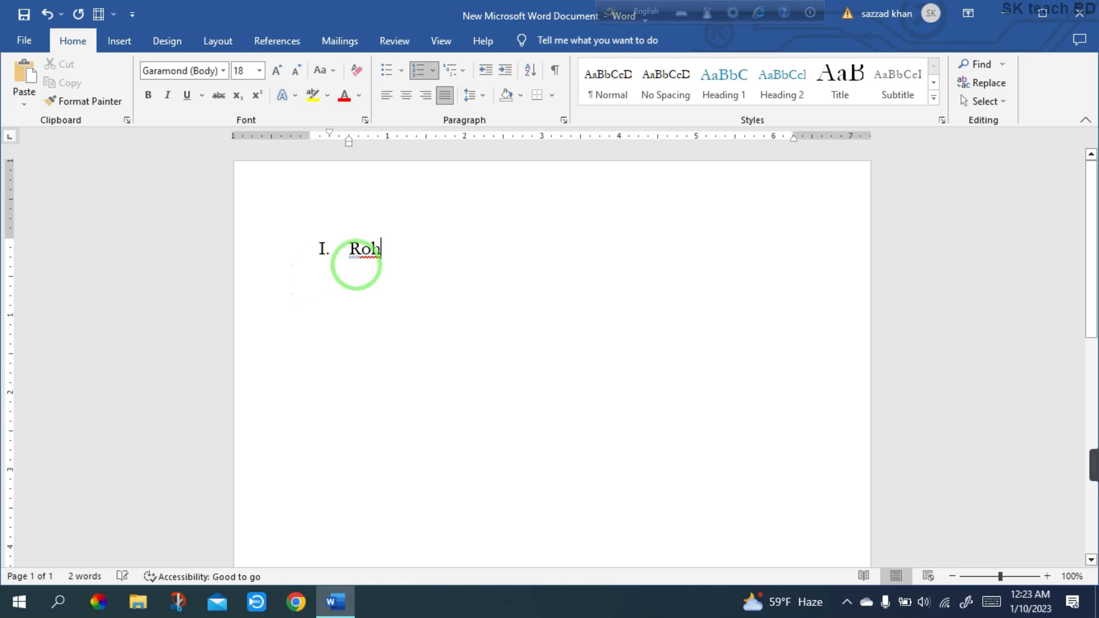
key("BackSpace")
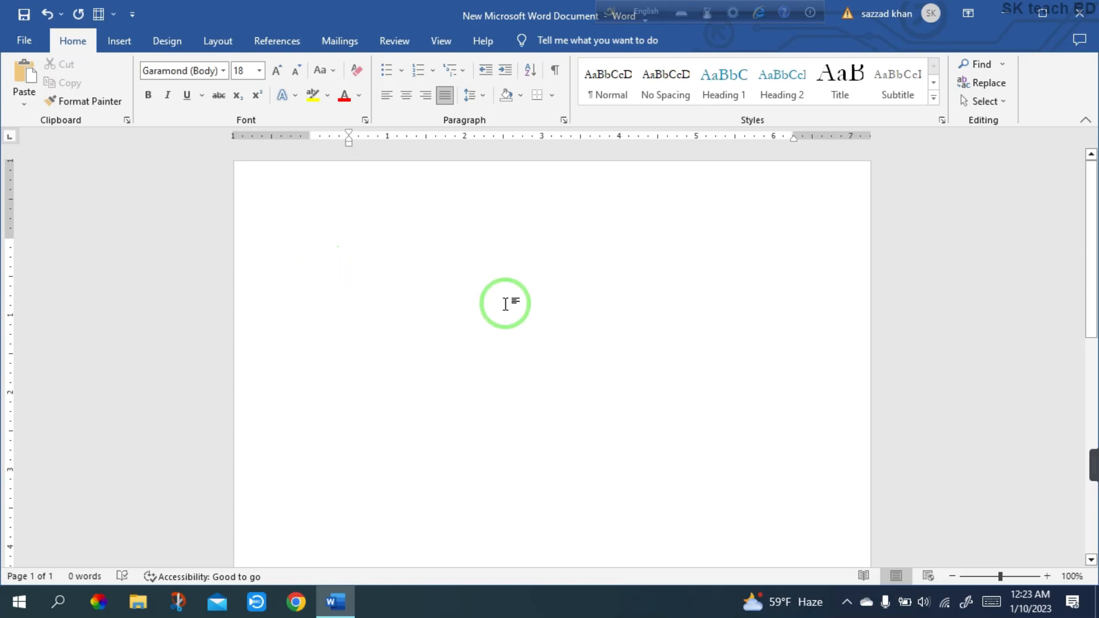
left_click_drag(346, 142, 310, 144)
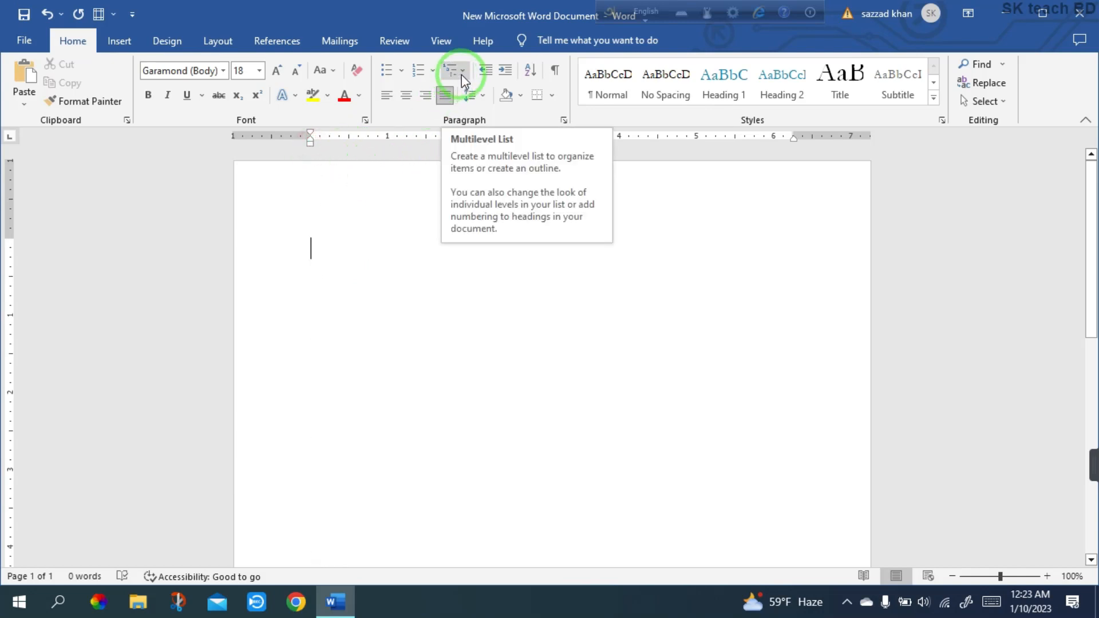
Create a bulleted list with solid round bullets containing the items "Jbnjn" and "Kmkk".
left_click(402, 71)
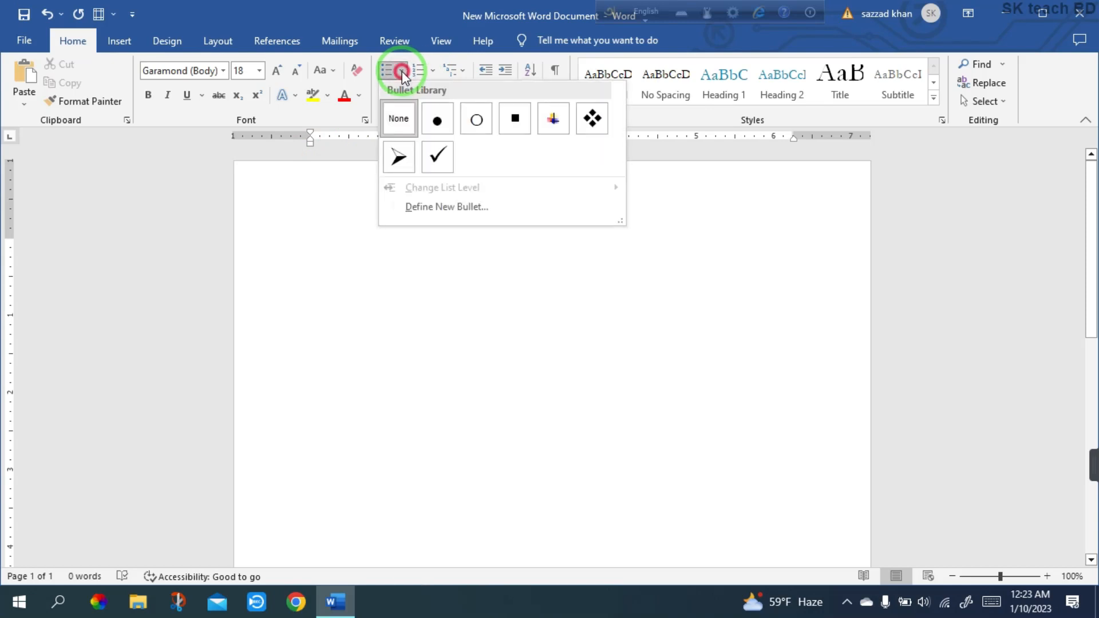
left_click(399, 74)
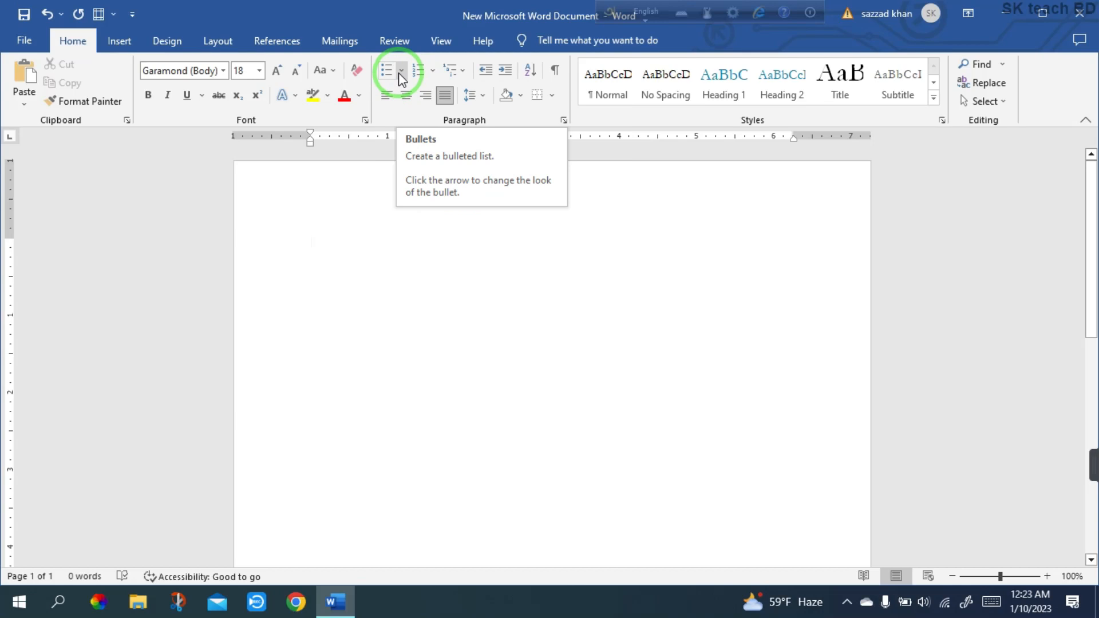
left_click(401, 71)
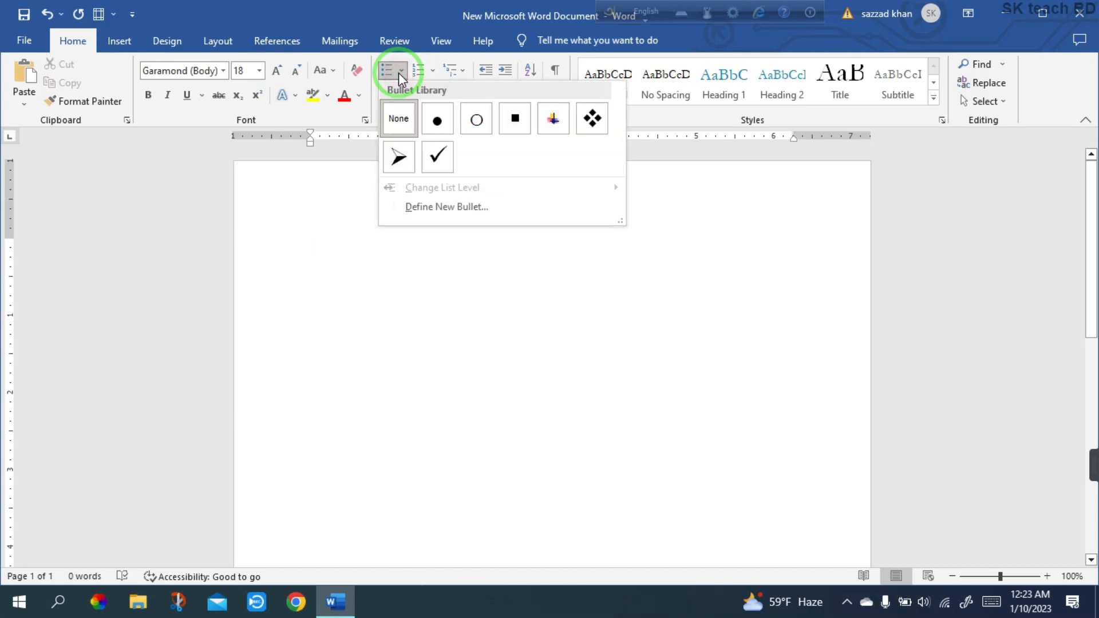
left_click(440, 118)
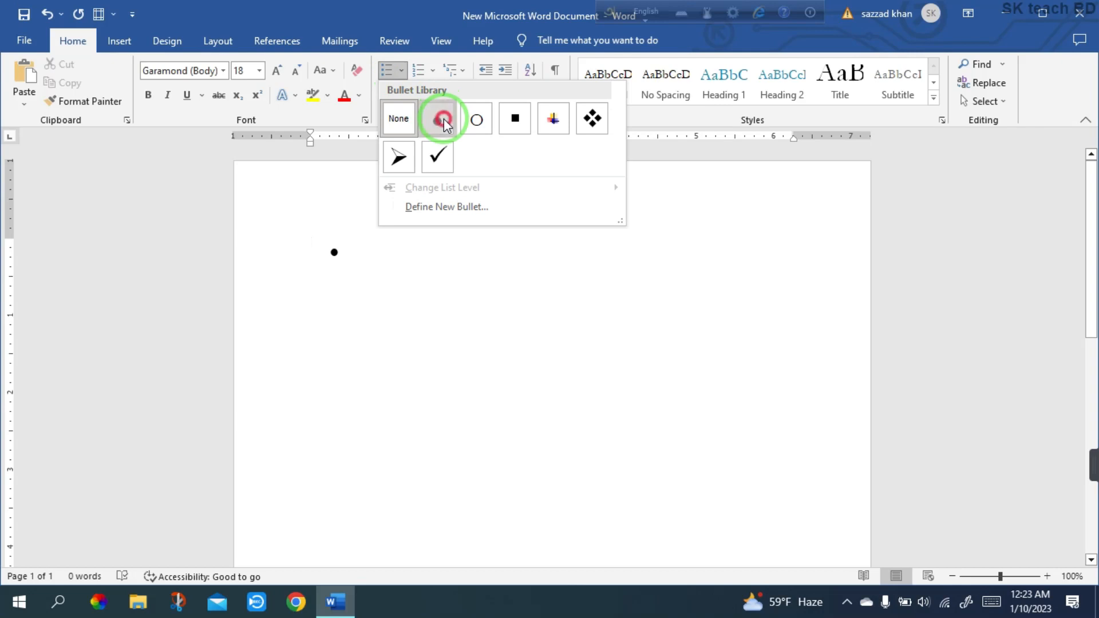
type("Jbnjn")
key("Return")
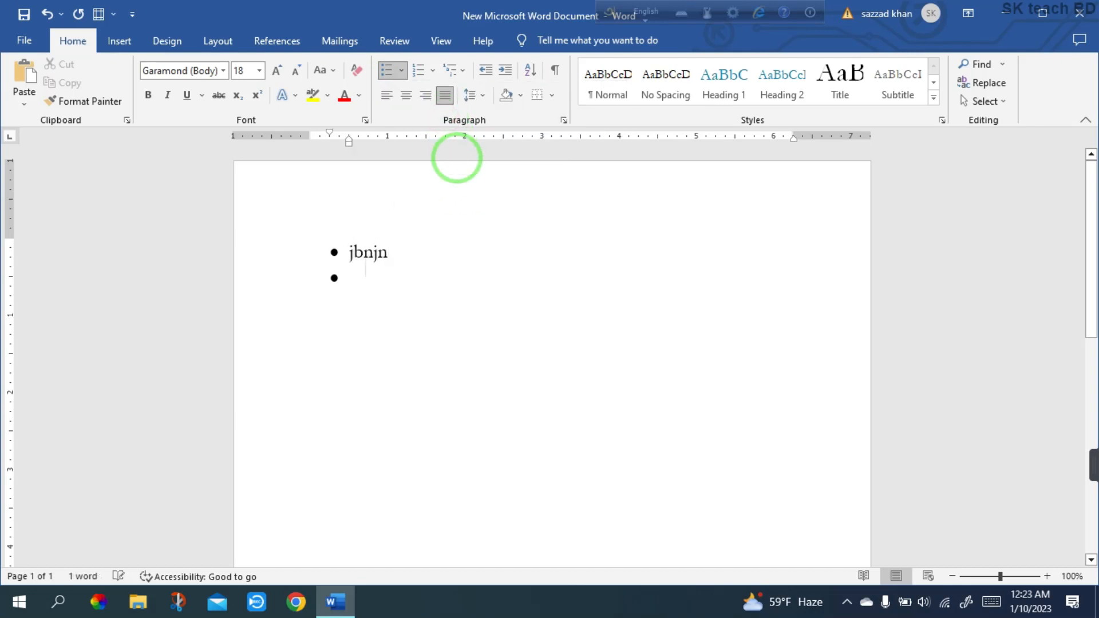
type("kmkk")
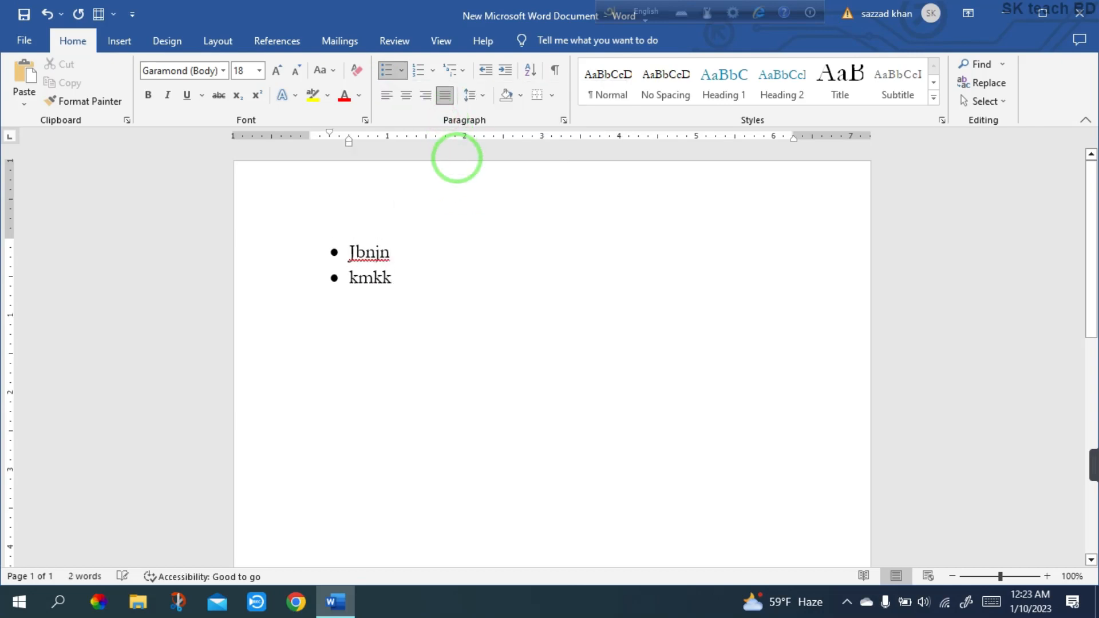
key("Return")
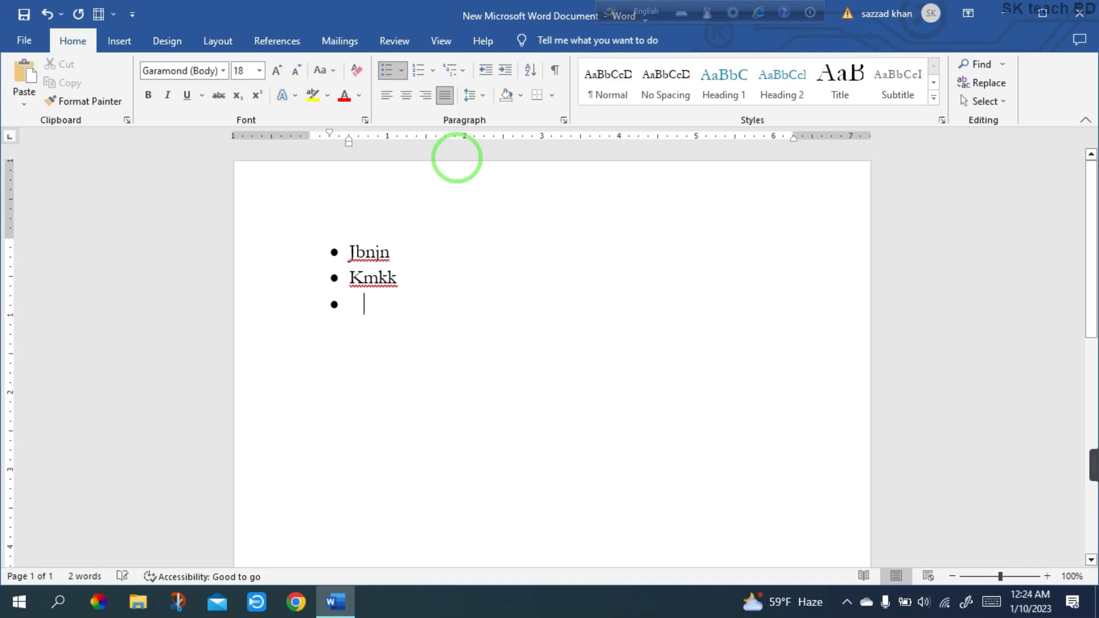
Erase the round-bulleted list completely, including its bullets and indent.
key("BackSpace")
key("BackSpace")
key("BackSpace")
key("BackSpace")
key("BackSpace")
key("BackSpace")
key("BackSpace")
key("BackSpace")
key("BackSpace")
key("BackSpace")
key("BackSpace")
key("BackSpace")
key("BackSpace")
key("BackSpace")
key("BackSpace")
key("BackSpace")
key("BackSpace")
key("BackSpace")
key("BackSpace")
key("BackSpace")
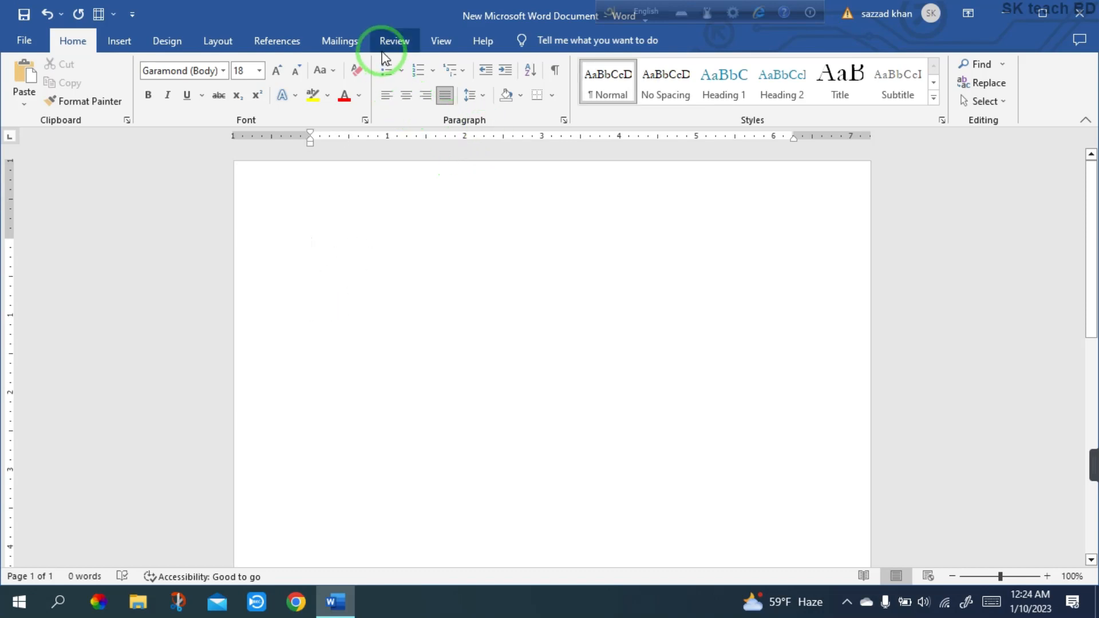
Create a bulleted list with the four-diamond bullet containing the items "Mkm", "P,kl" and "L,l,".
left_click(400, 70)
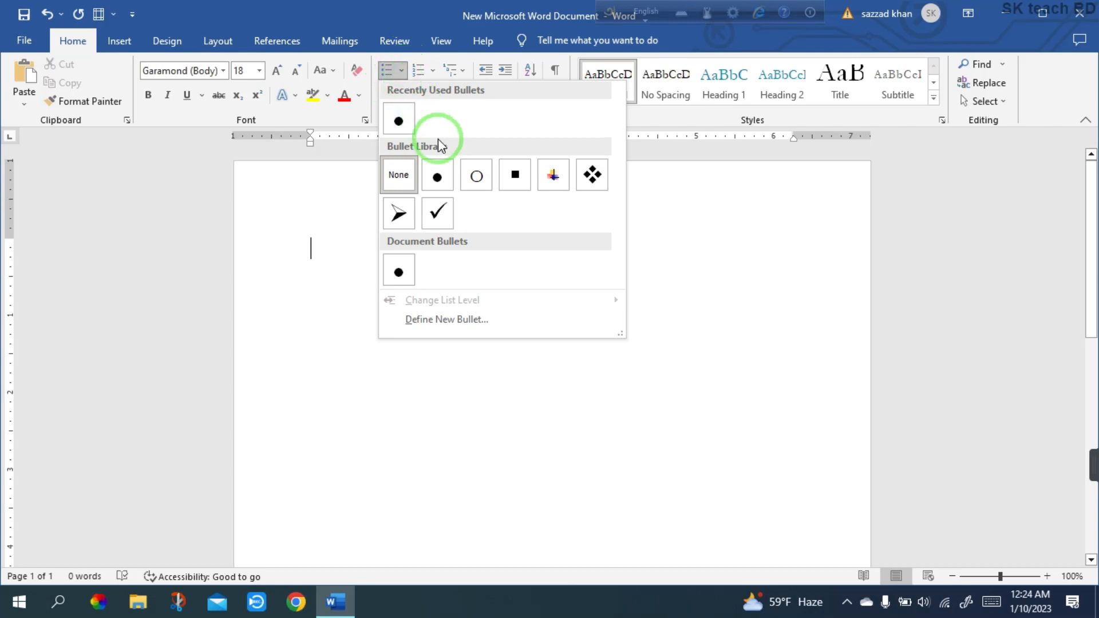
left_click(587, 179)
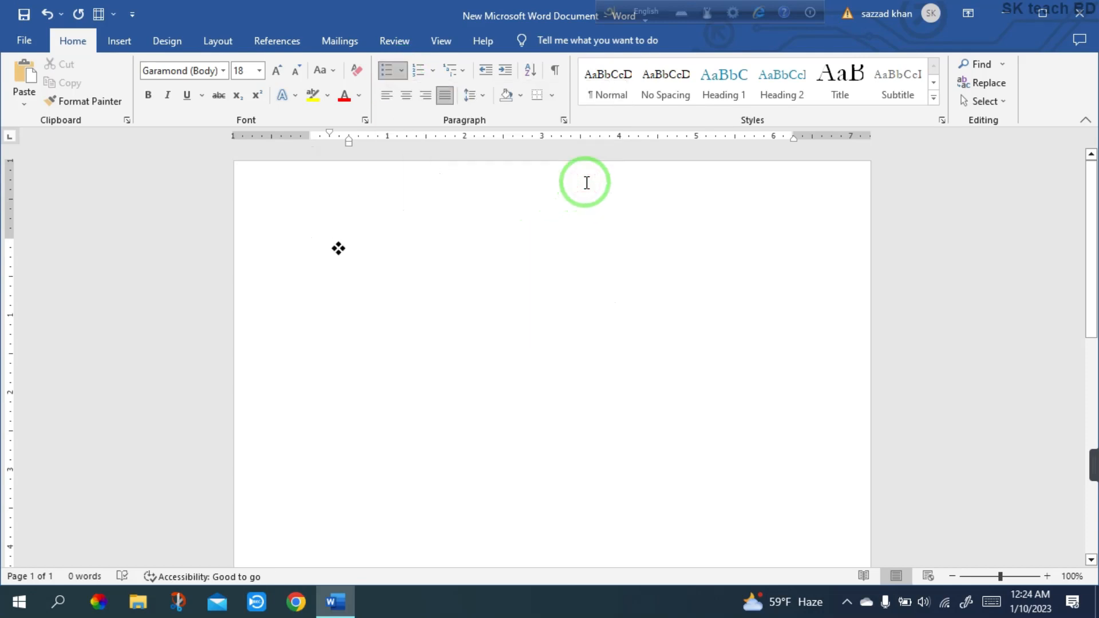
type("mkm")
key("Return")
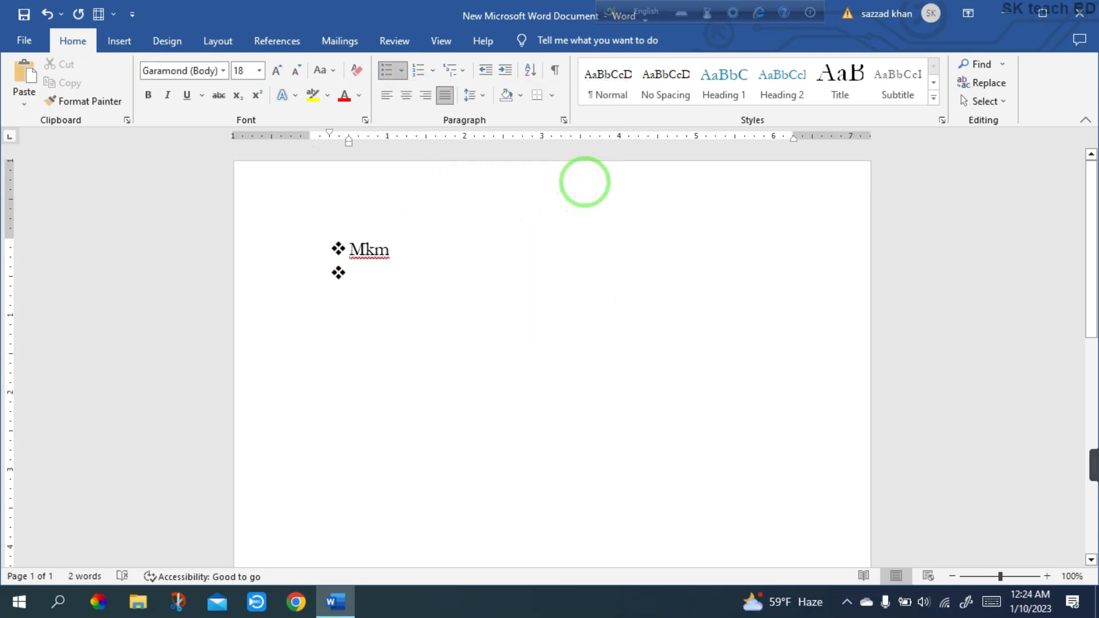
type("p,kl")
key("Return")
type("l,l,")
key("Return")
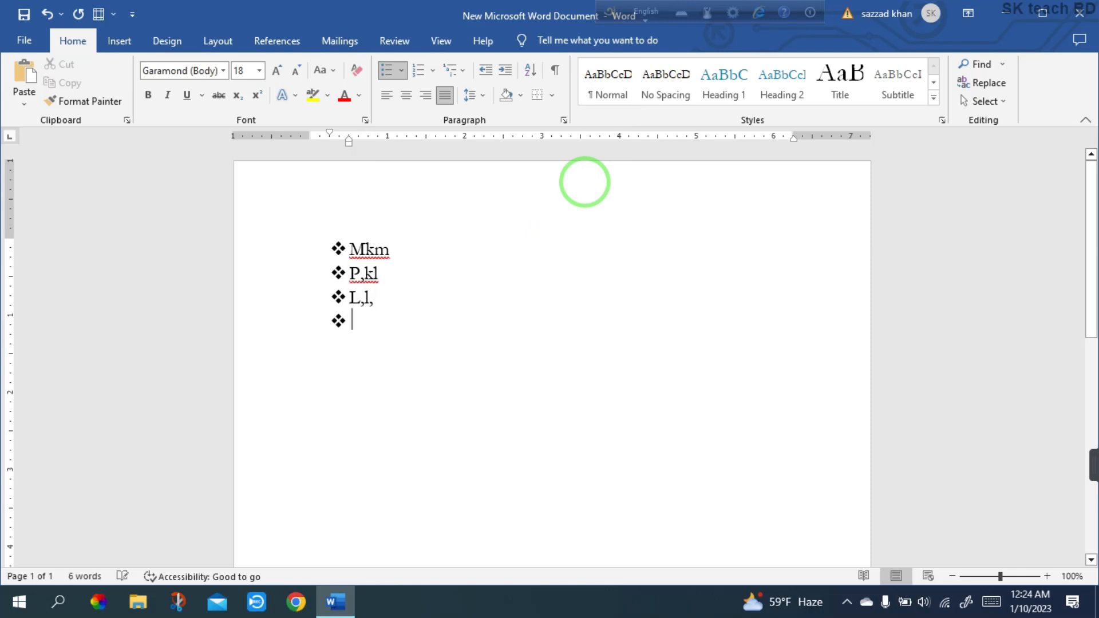
Delete the four-diamond bulleted list and close the document.
left_click_drag(454, 356, 305, 261)
key("BackSpace")
key("BackSpace")
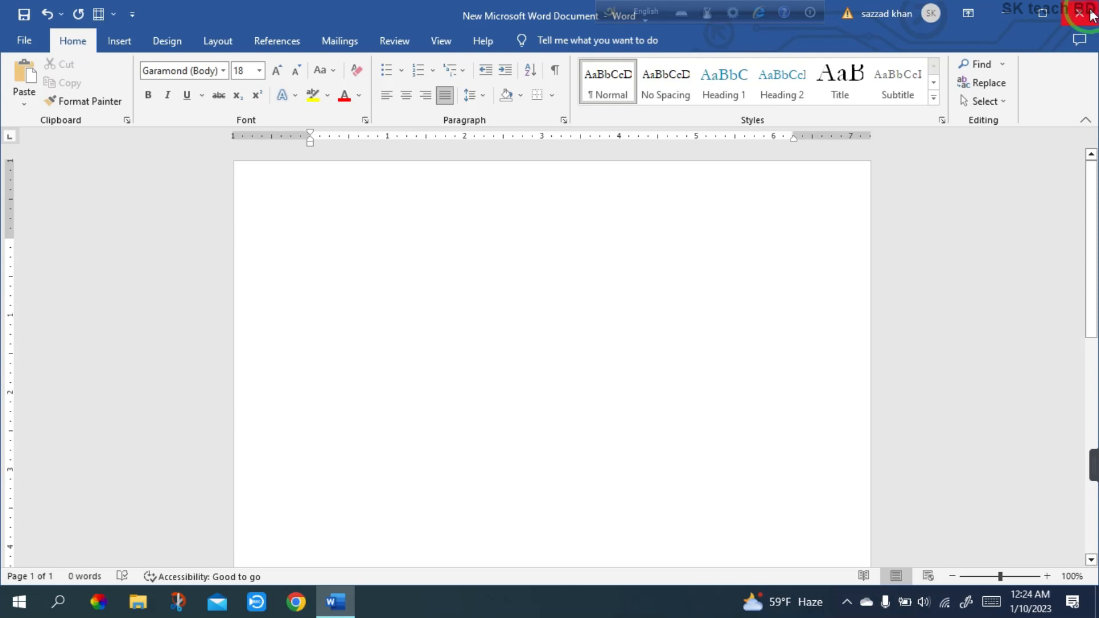
left_click(1080, 12)
left_click(575, 335)
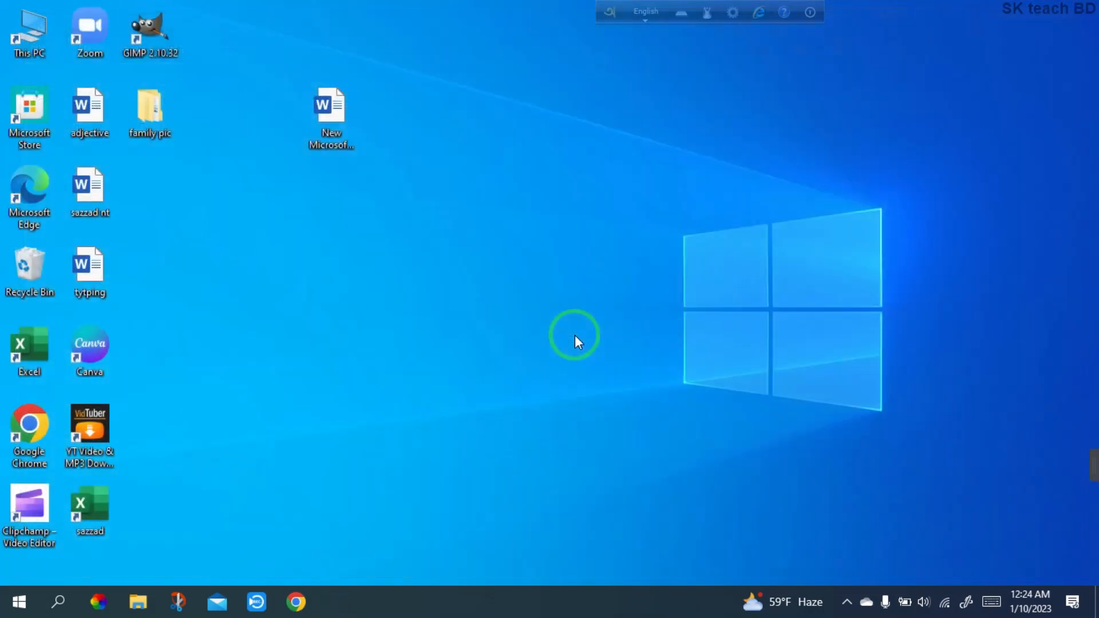